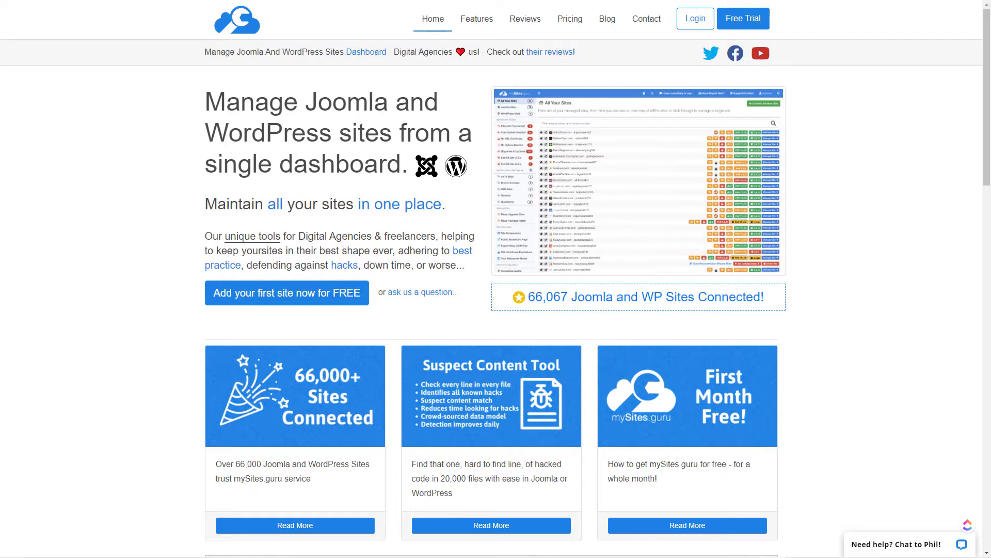
Log into mySites.guru, view the Basic Joomla site's full audit, then its backups page
left_click(698, 21)
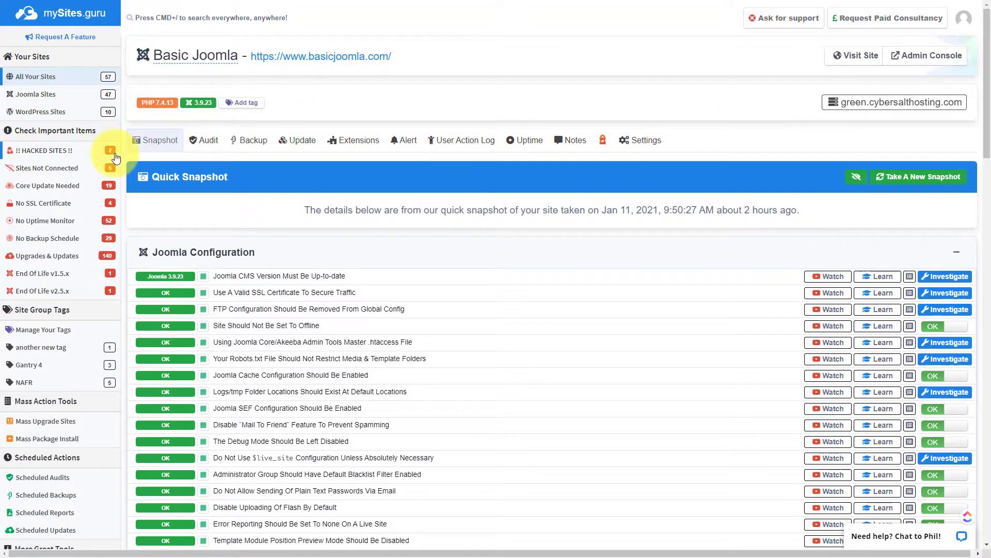
left_click(190, 145)
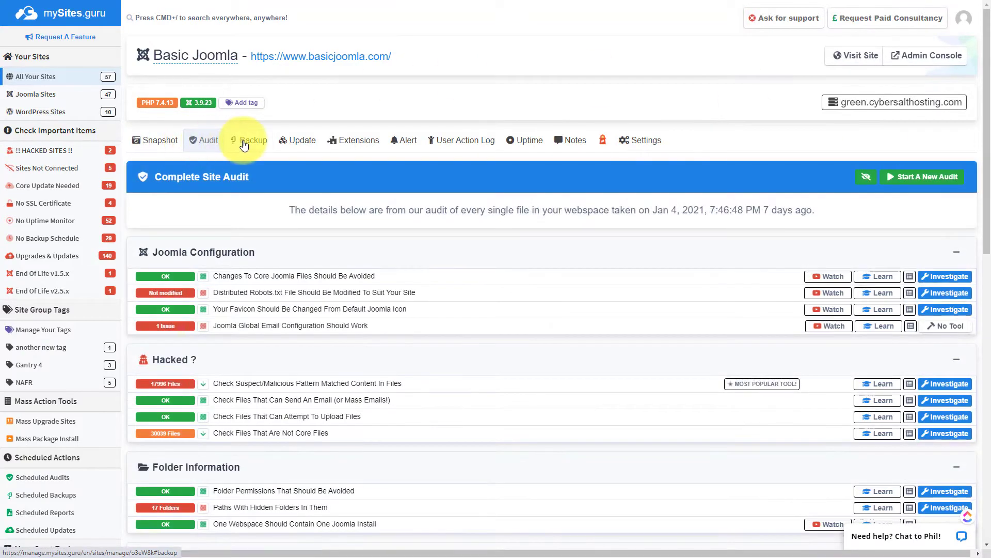
left_click(244, 142)
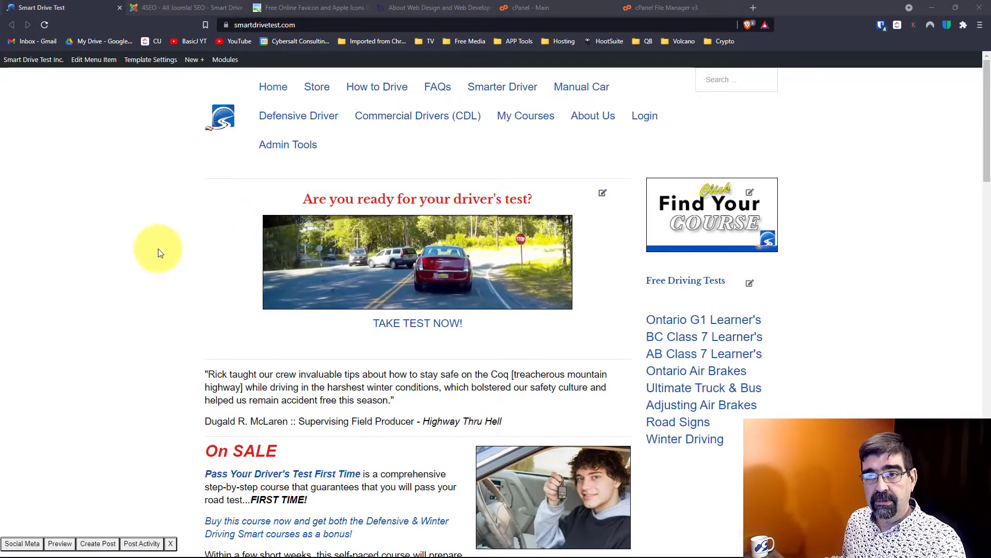
Show 4SEO's recorded 404 errors, led by missing apple-touch-icon requests
left_click(167, 8)
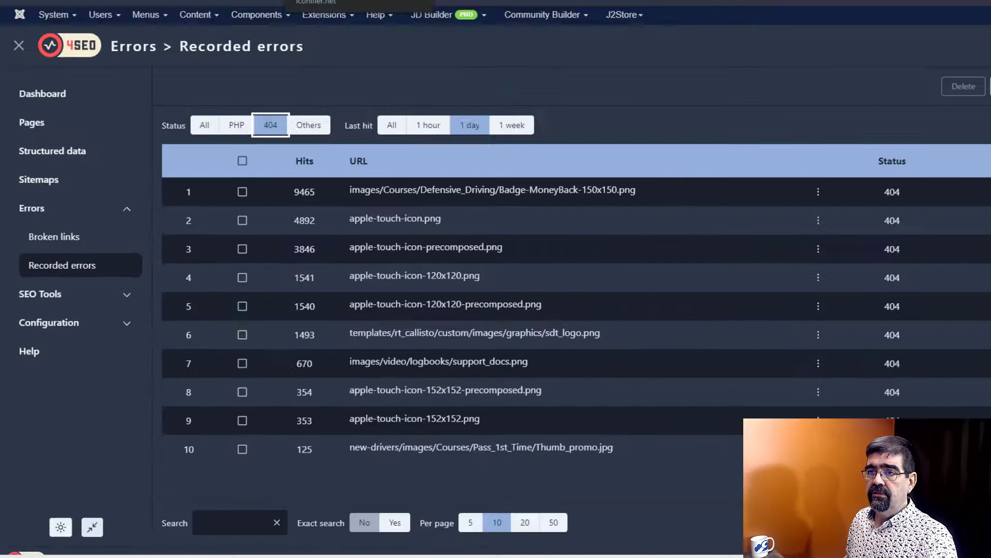
Bring up iconifier.net's upload form after a brief look at the Webilicious About page
left_click(283, 5)
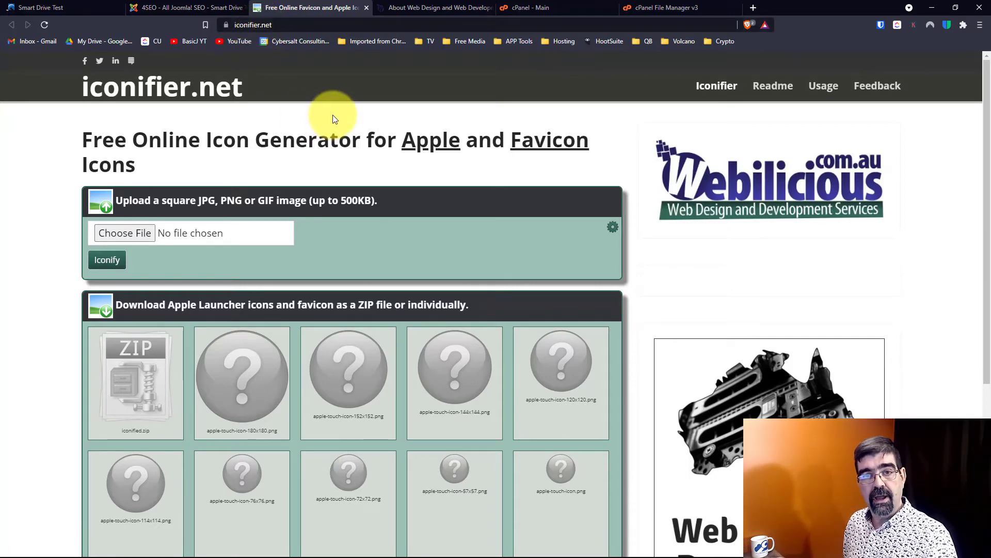
left_click(419, 9)
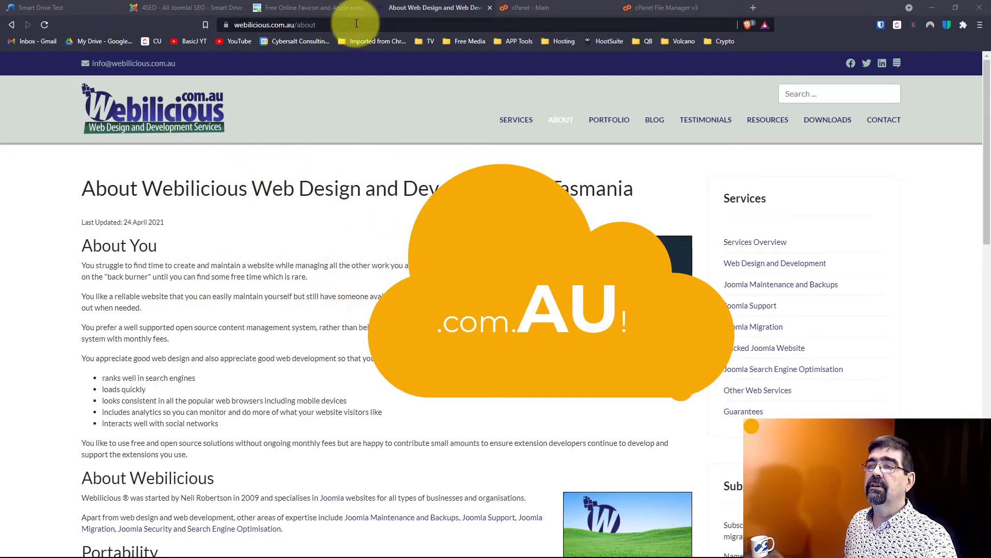
left_click(305, 8)
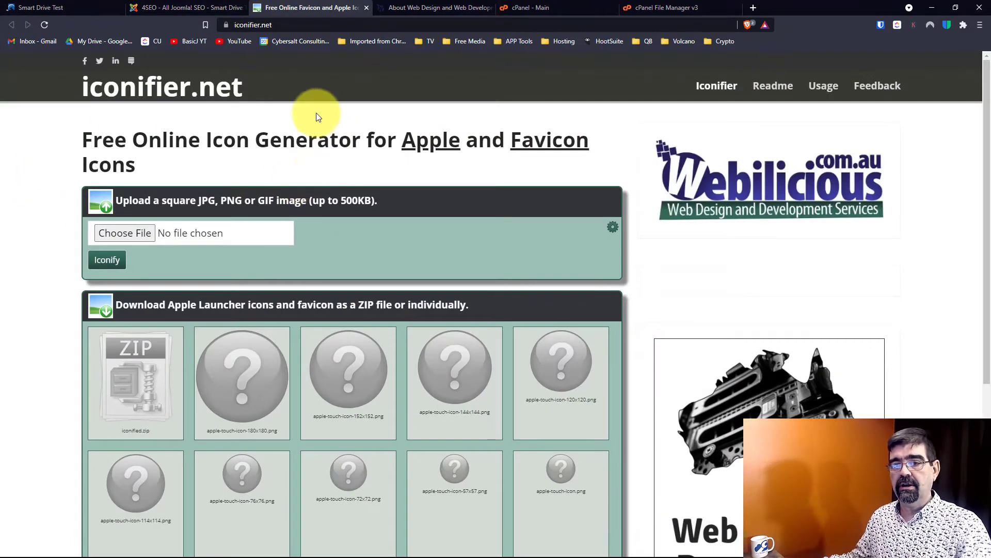
scroll(223, 242, "down", 2)
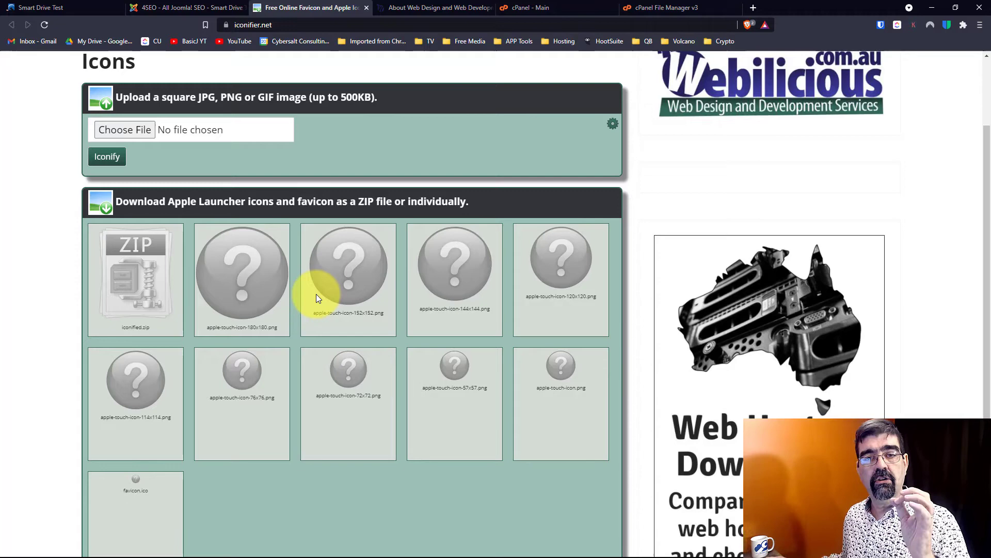
scroll(316, 293, "up", 2)
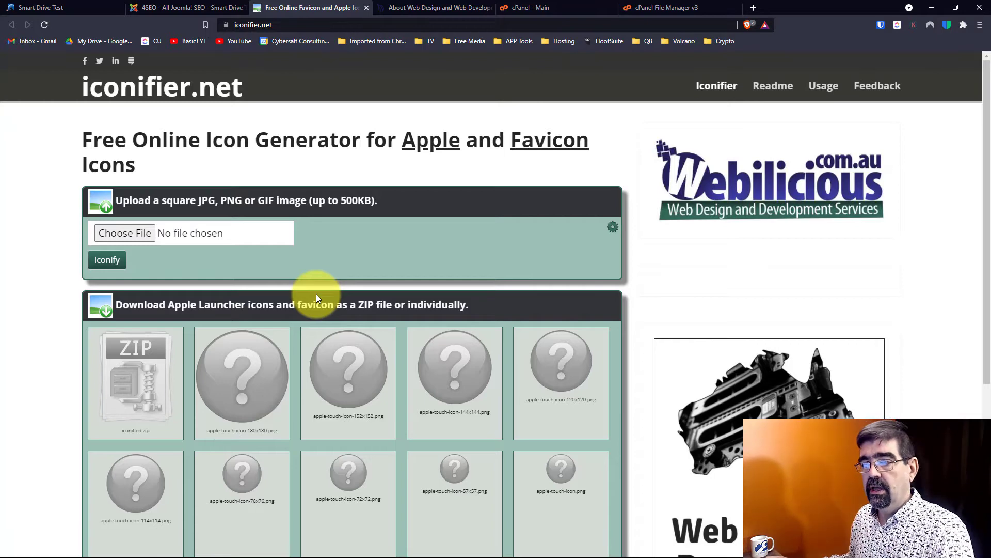
Upload smart-drive-test-logo-square.png to iconifier.net to generate apple-touch icons and favicon.ico
left_click(138, 231)
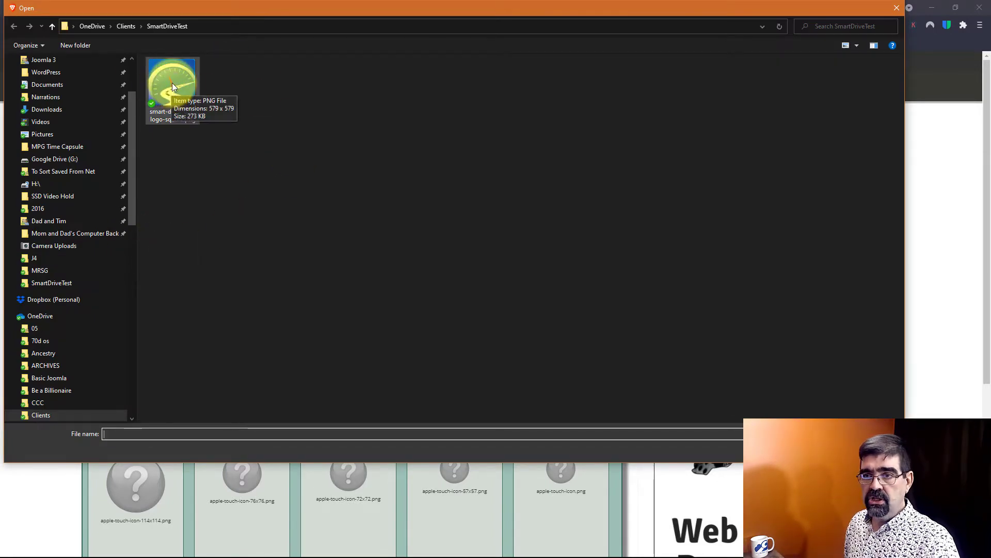
left_click(172, 84)
double_click(175, 83)
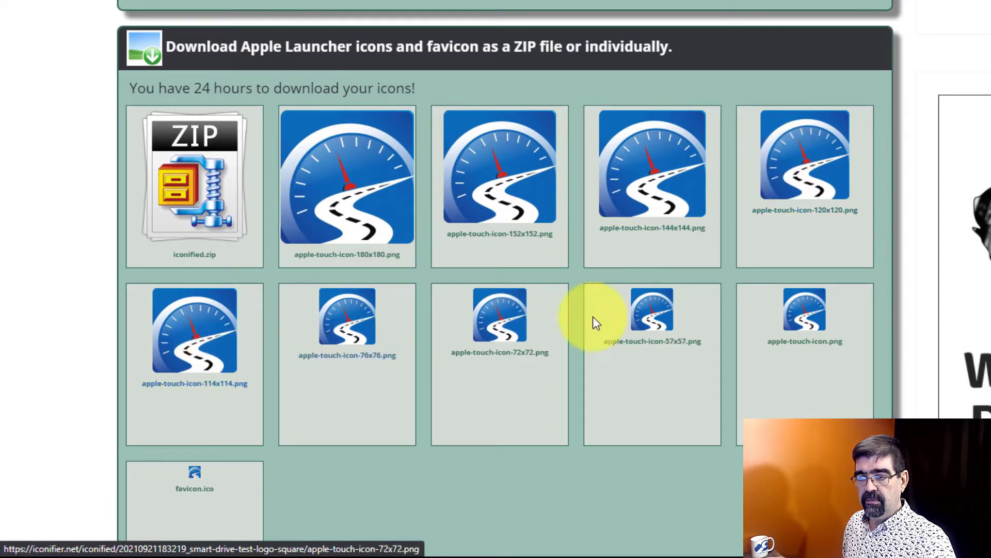
scroll(562, 182, "down", 3)
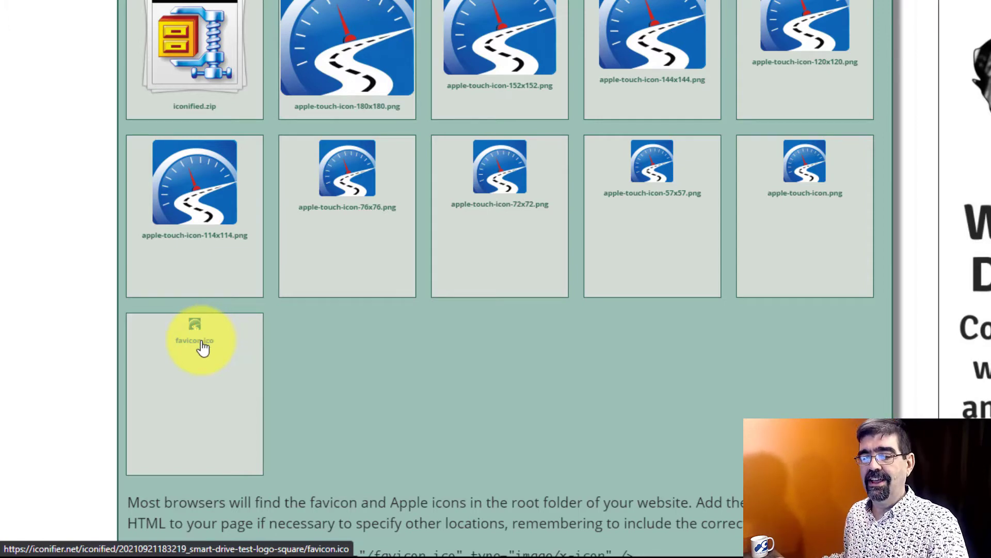
scroll(382, 383, "up", 1)
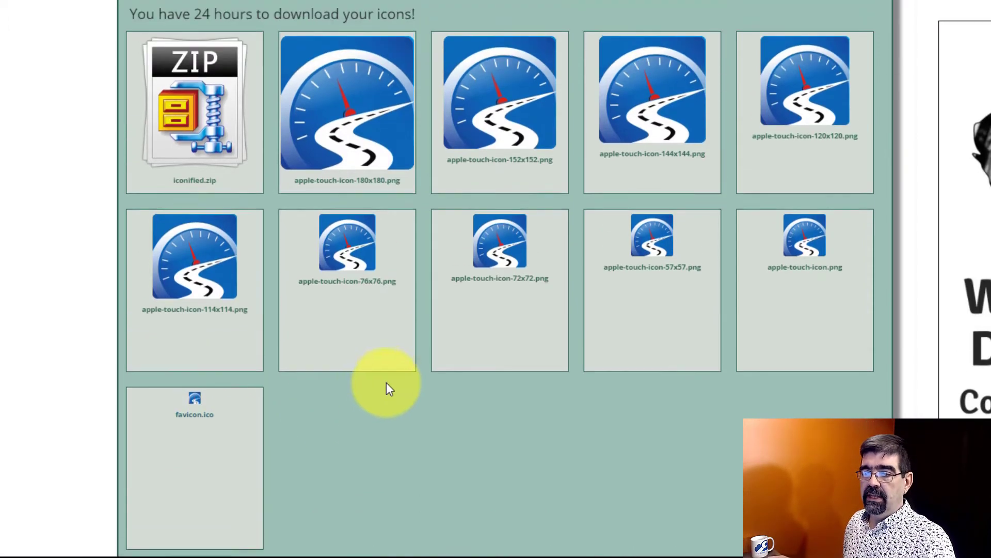
Save the iconified.zip bundle into the SmartDriveTest folder
right_click(365, 127)
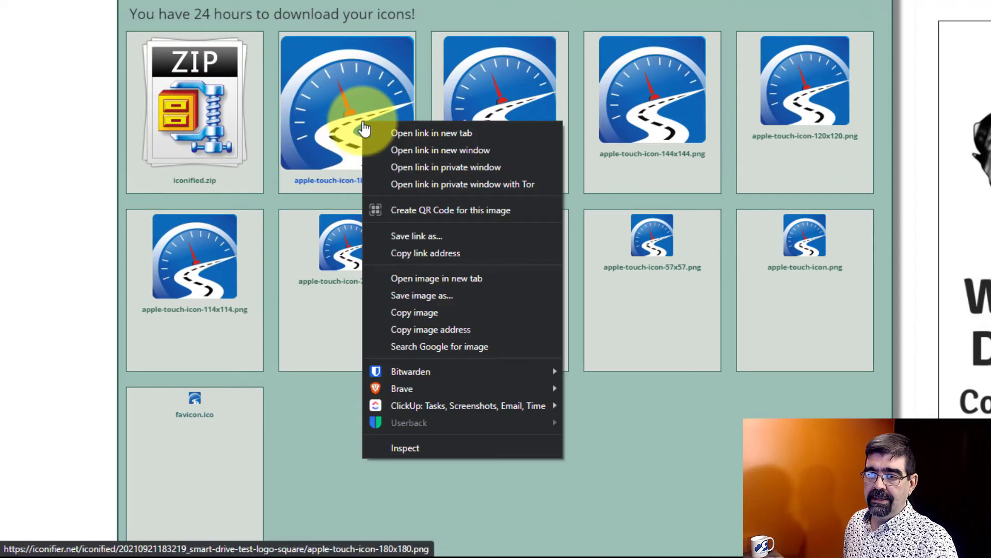
left_click(497, 7)
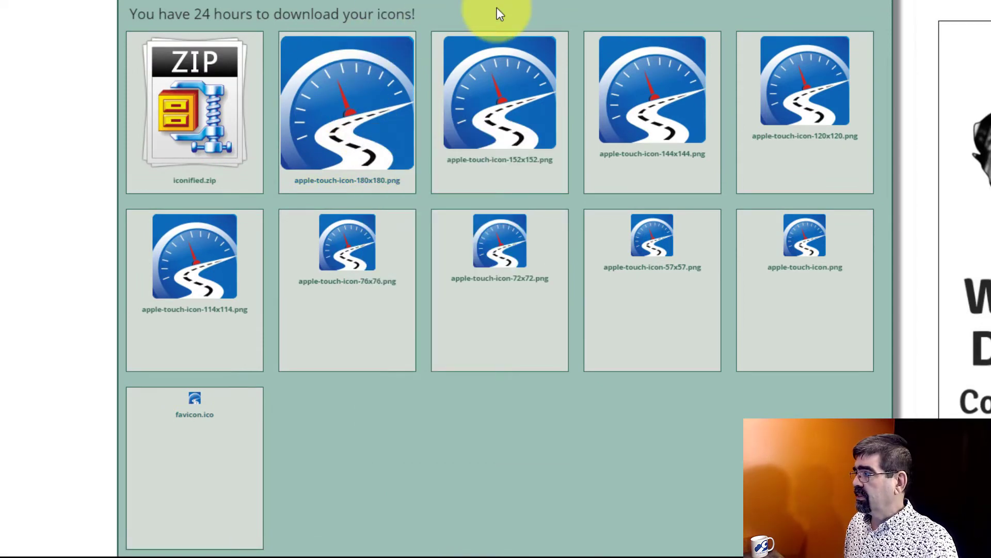
left_click(191, 91)
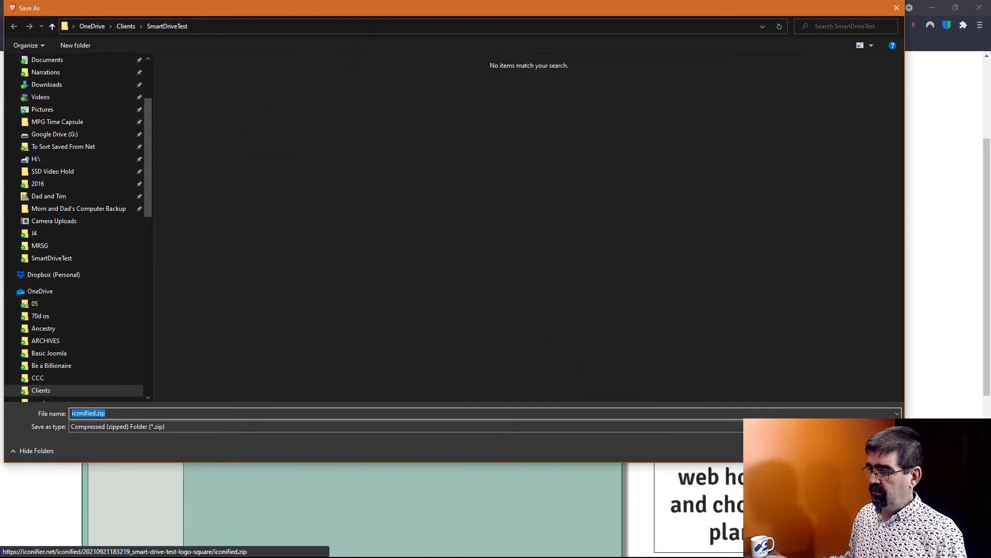
key("Return")
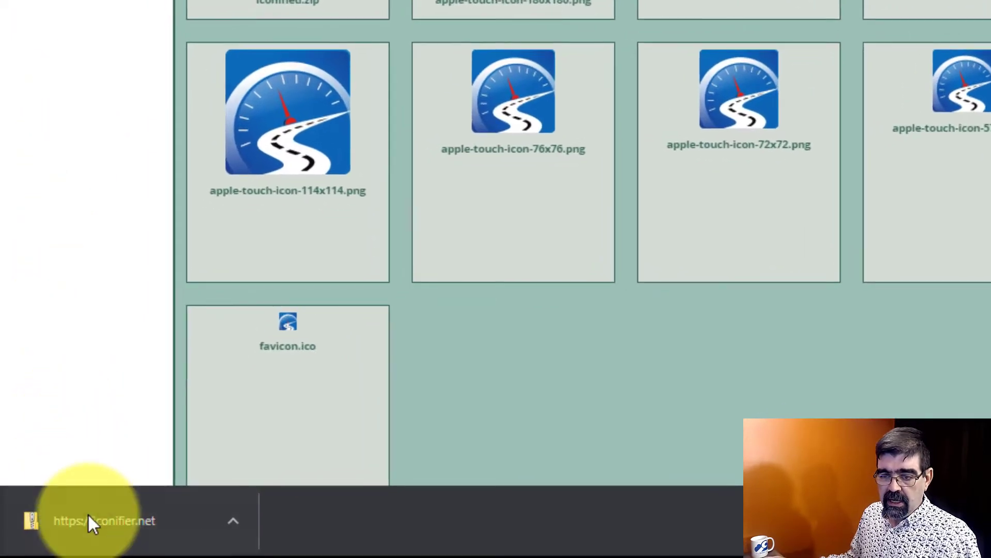
Open the downloaded iconified.zip and inspect its iconified folder
left_click(88, 514)
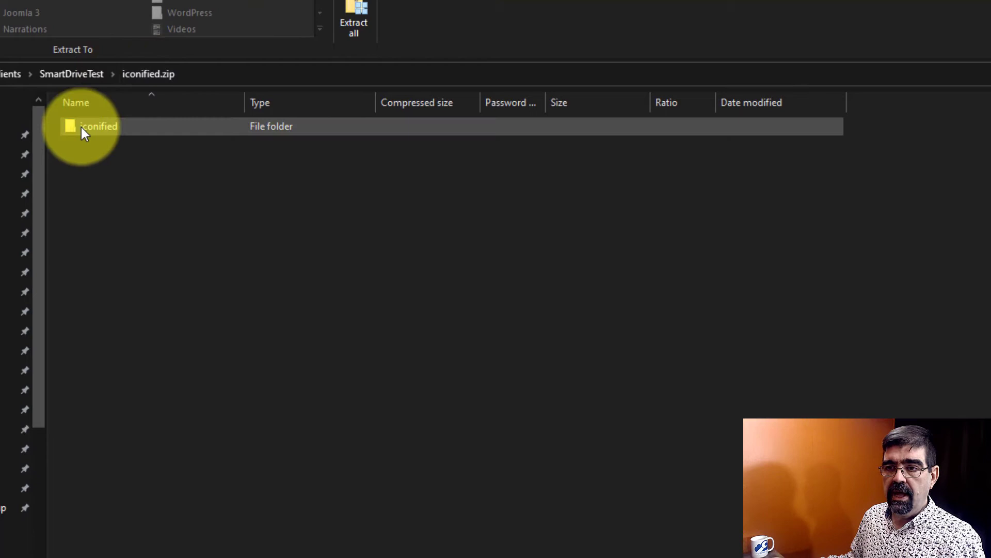
left_click(115, 130)
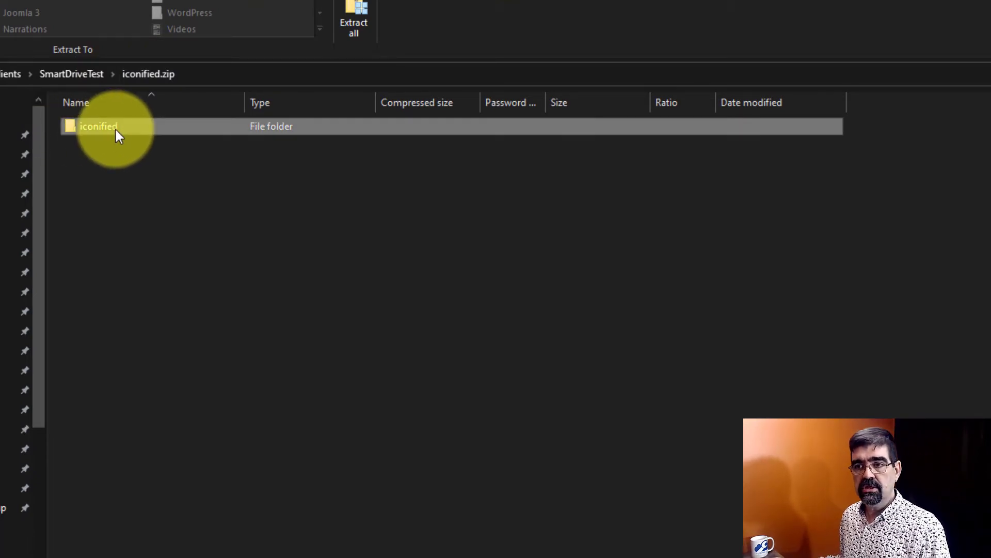
double_click(116, 129)
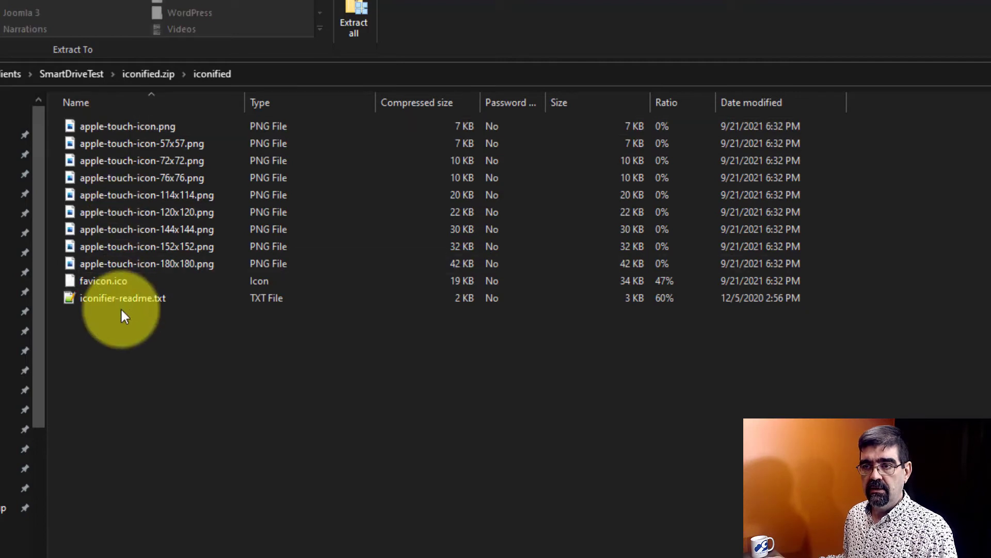
left_click(153, 76)
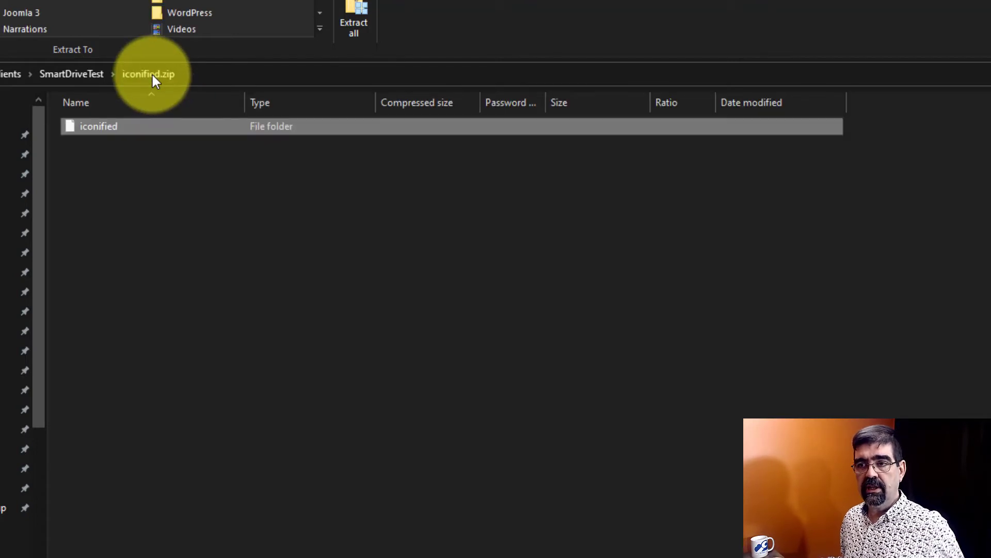
Copy the iconified folder into SmartDriveTest and open the extracted copy
right_click(101, 133)
left_click(47, 195)
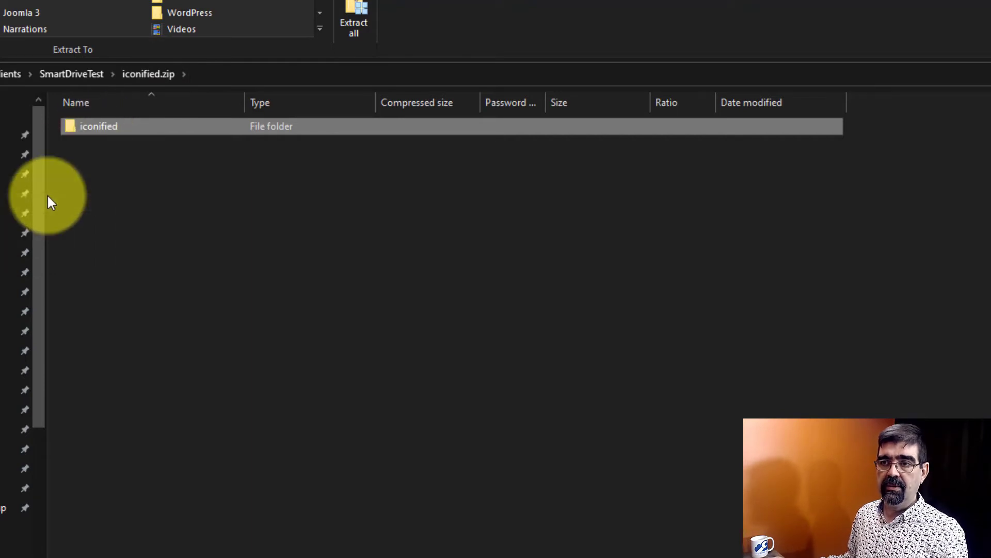
left_click(73, 74)
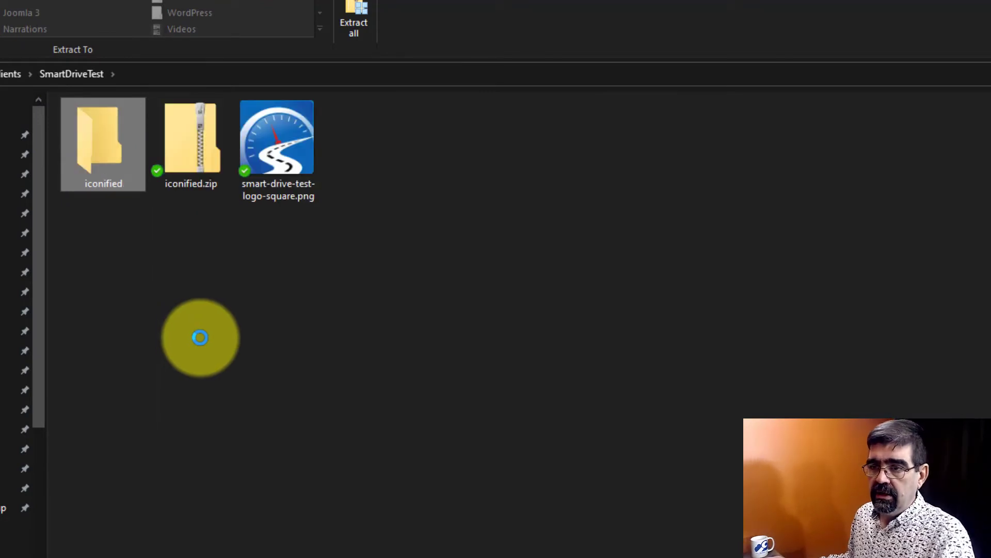
double_click(95, 141)
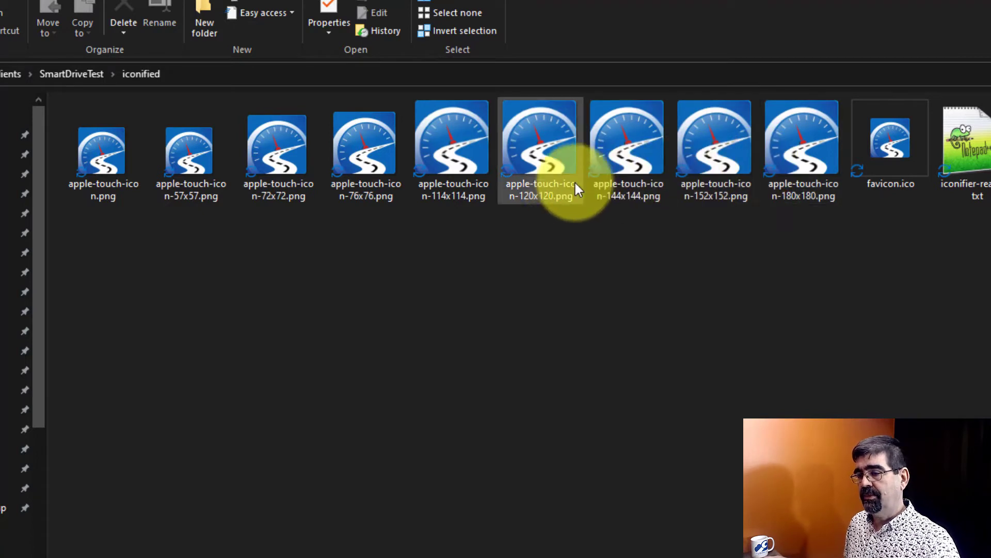
mouse_move(562, 186)
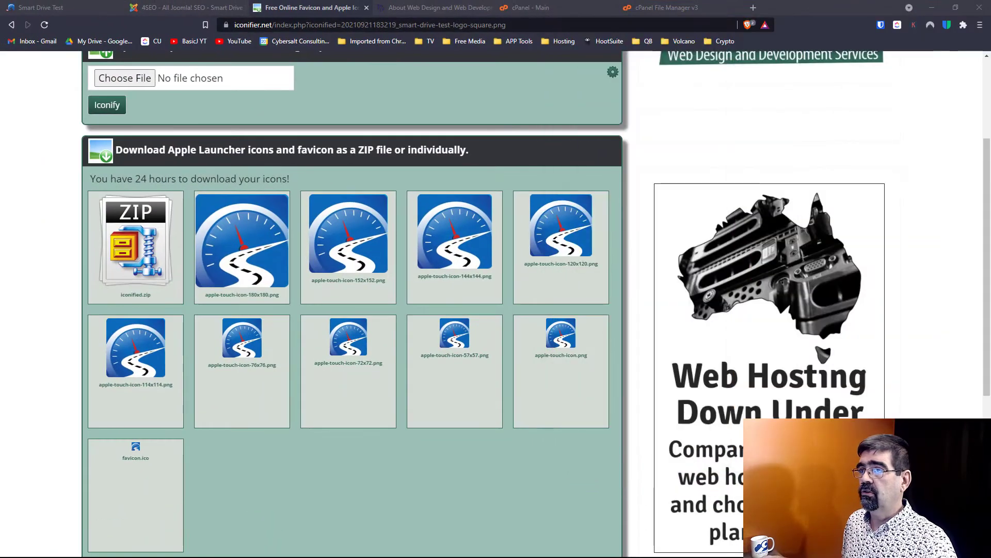
Switch to the cPanel main dashboard for the Smart Drive Test hosting account
left_click(582, 8)
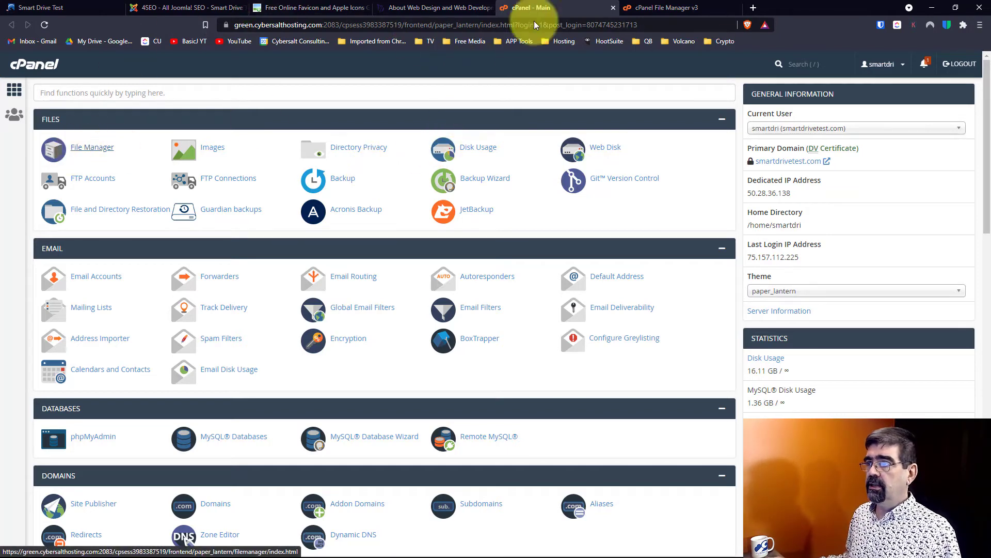
Bring up cPanel File Manager's upload page for the smartdrivetest folder
left_click(680, 15)
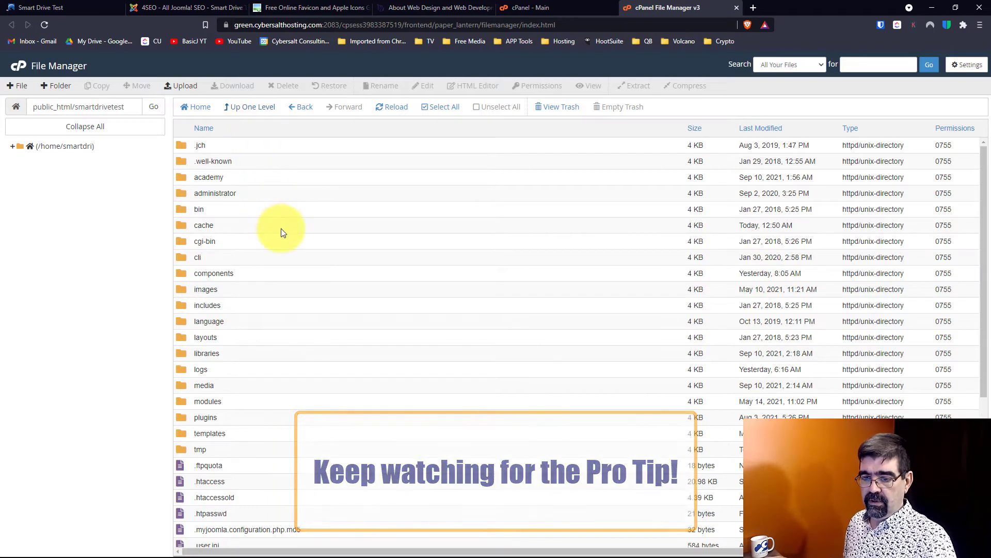
scroll(281, 229, "down", 4)
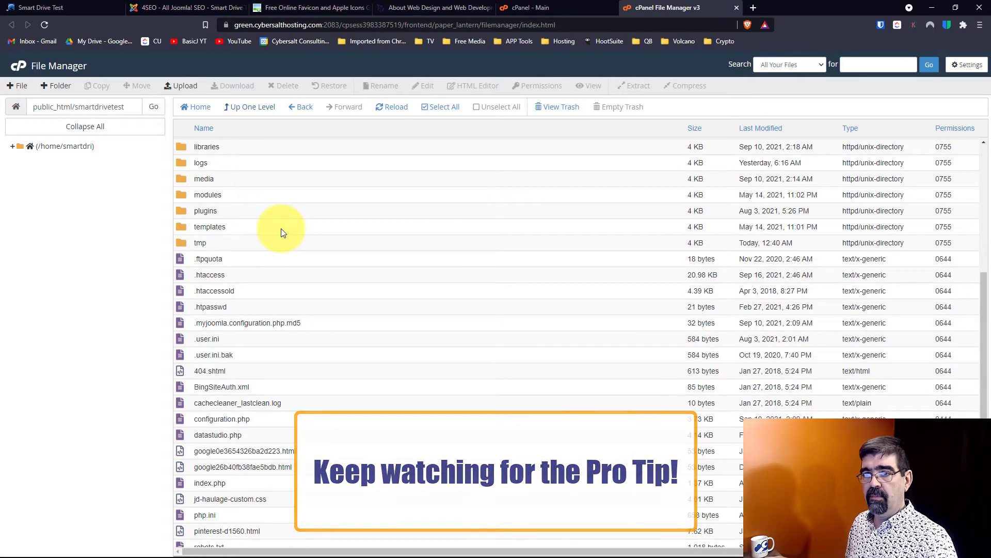
scroll(280, 228, "down", 1)
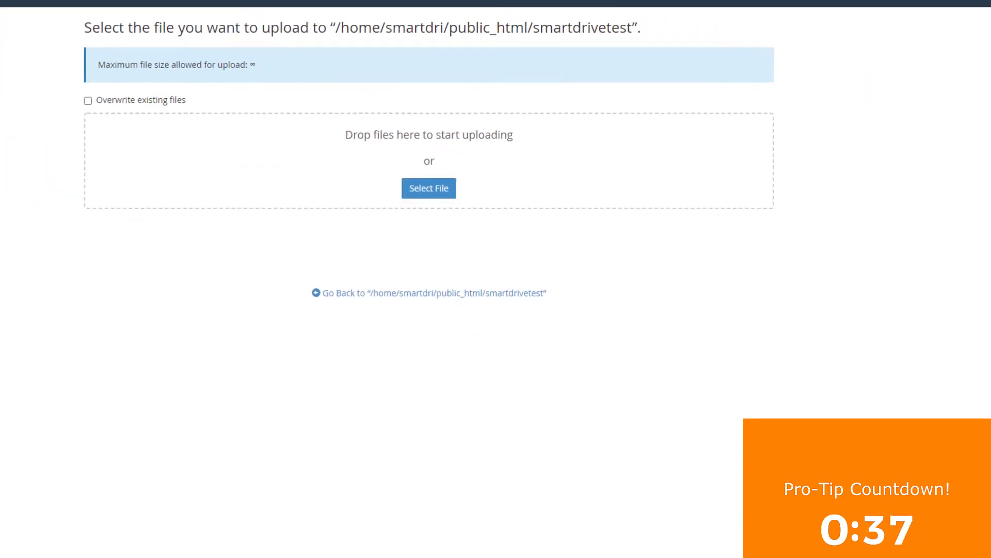
Drag the nine apple-touch-icon PNGs and favicon.ico from Explorer onto the upload drop zone
key("alt+Tab")
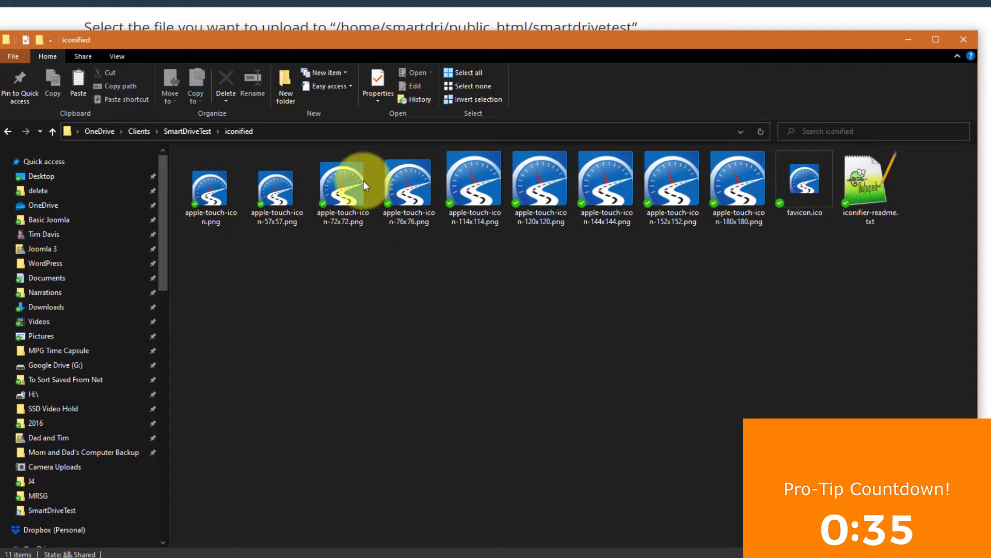
left_click(215, 193)
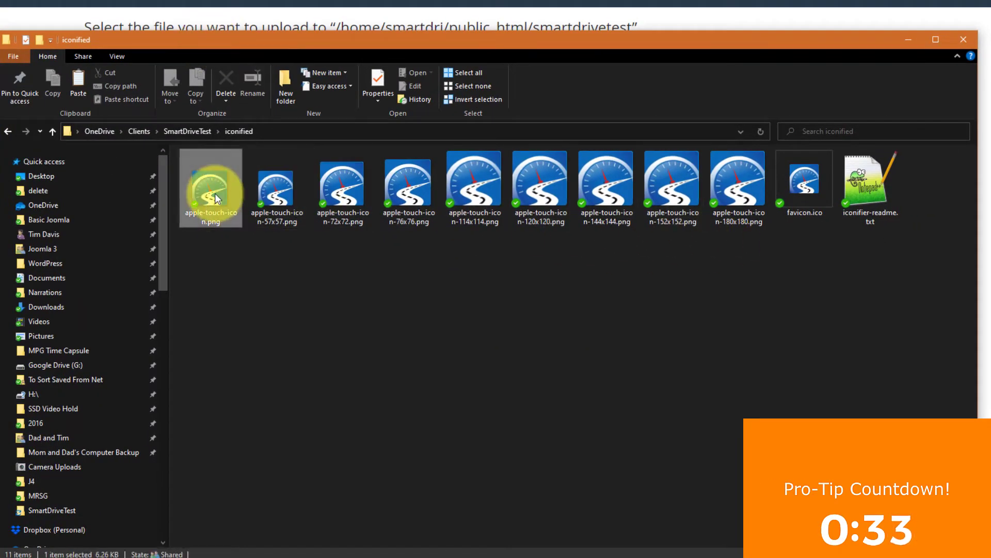
left_click(802, 187, "shift")
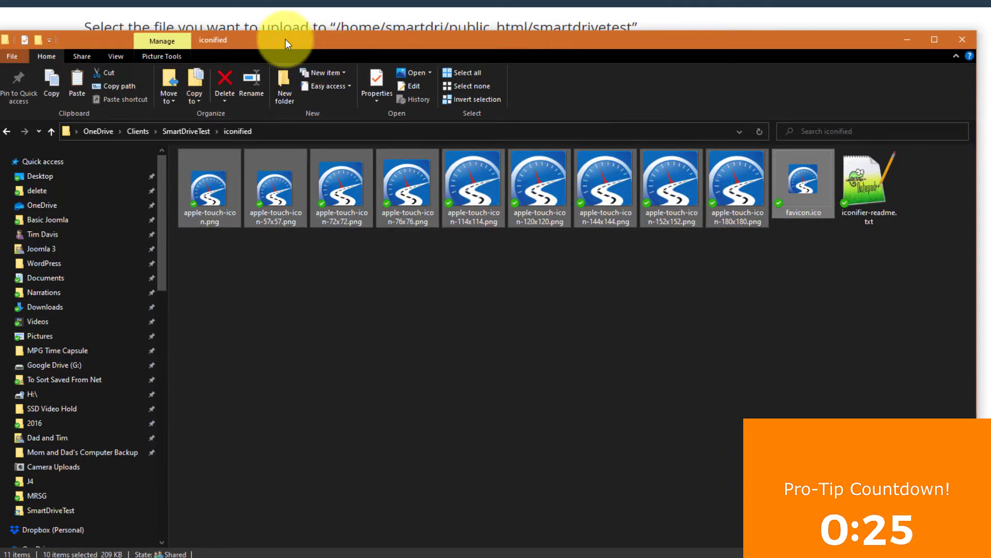
left_click_drag(285, 44, 990, 5)
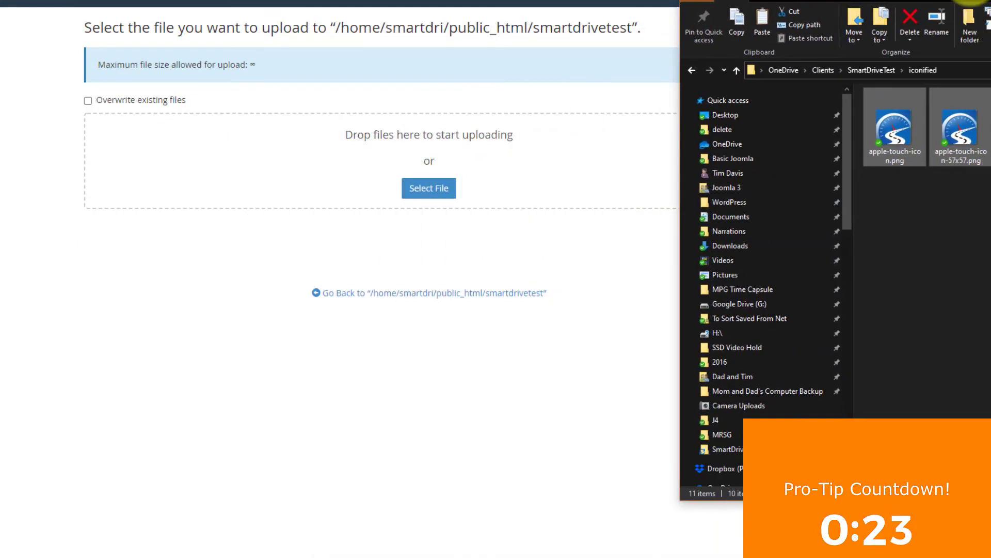
left_click_drag(892, 105, 891, 105)
left_click_drag(904, 117, 311, 179)
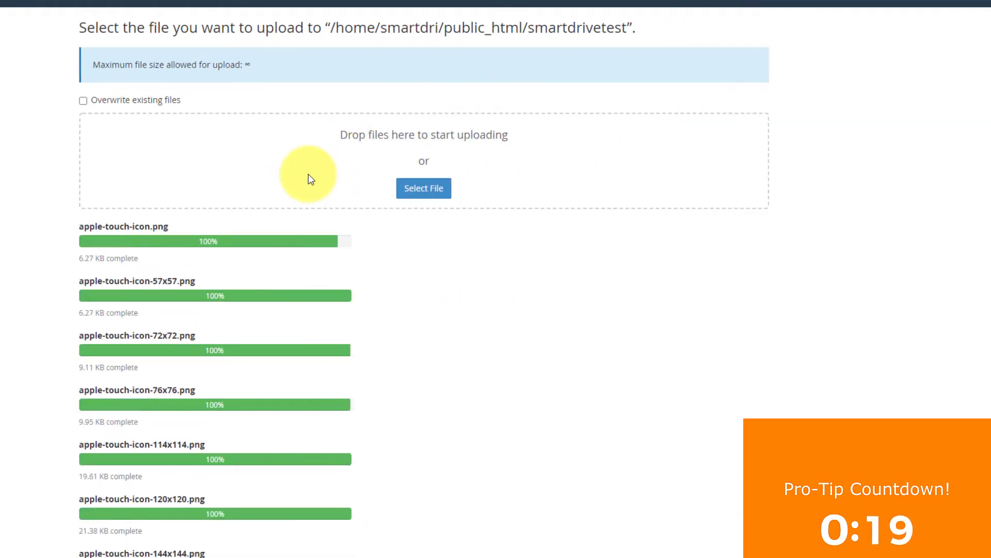
scroll(622, 264, "down", 3)
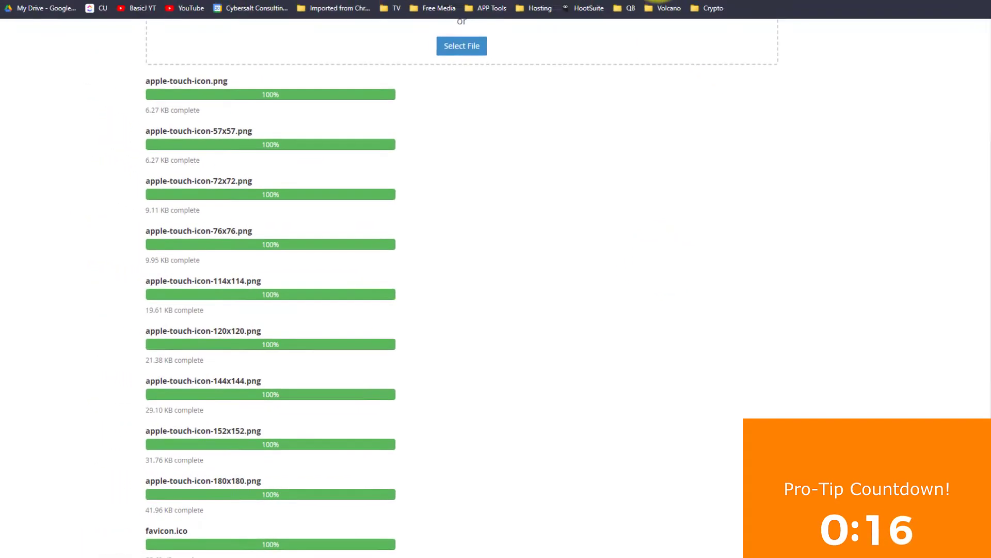
Reload public_html/smartdrivetest to list the nine apple-touch-icon PNGs and favicon.ico
left_click(664, 8)
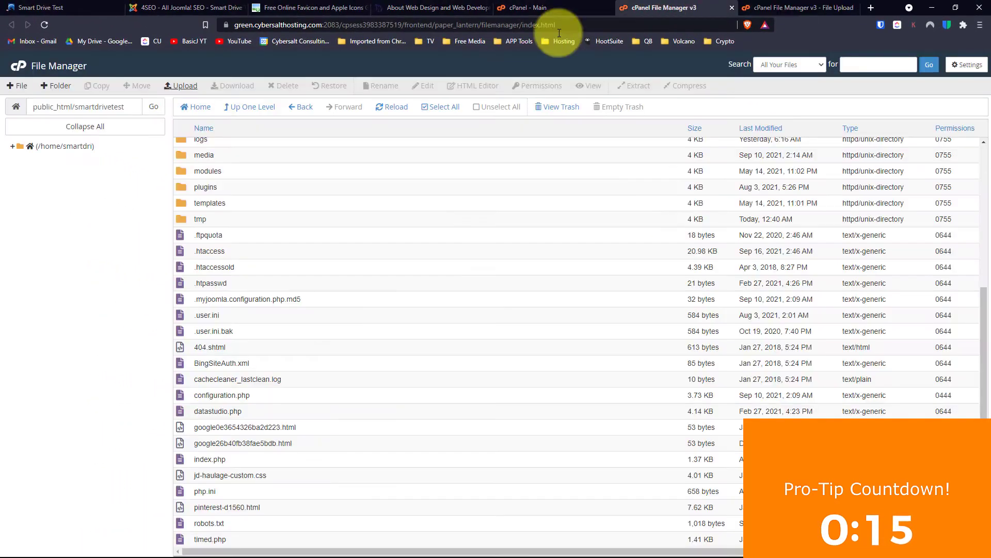
left_click(382, 108)
scroll(408, 242, "down", 3)
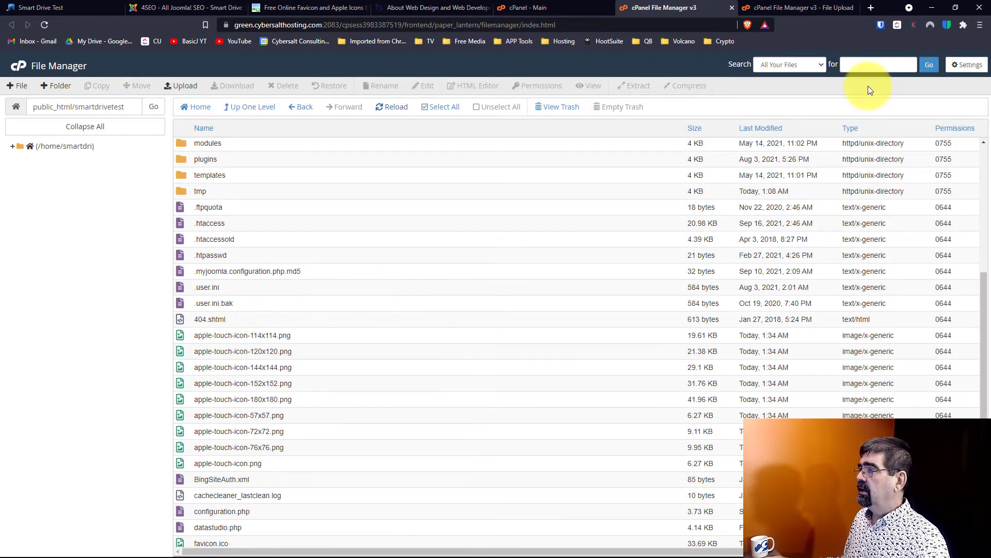
Open iconifier-readme.txt from the iconified folder in Notepad++
key("alt+Tab")
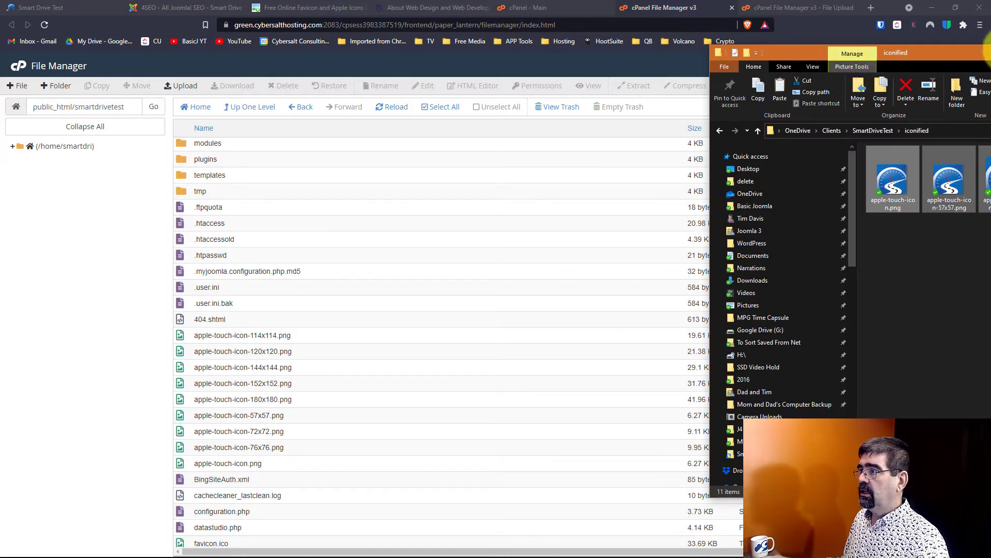
left_click_drag(847, 52, 544, 53)
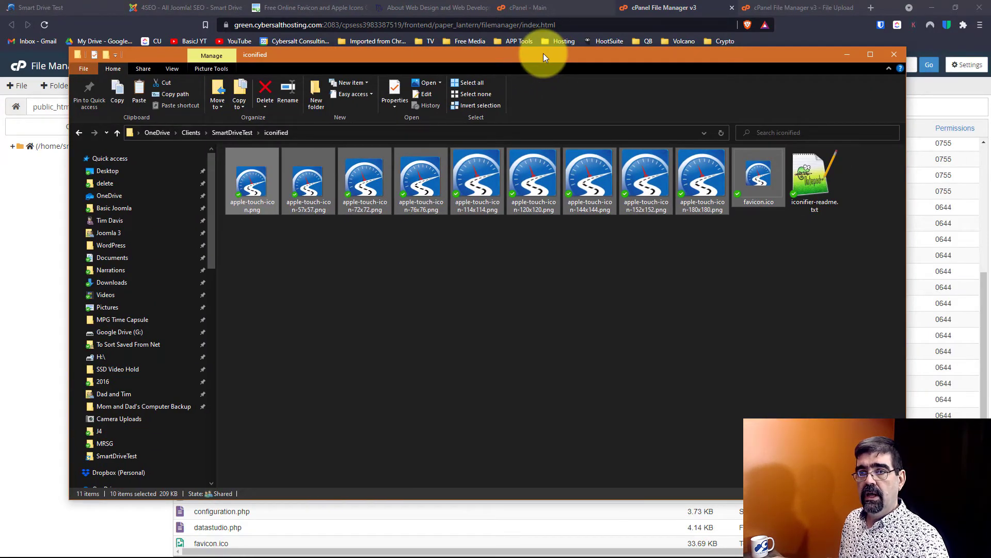
left_click(277, 10)
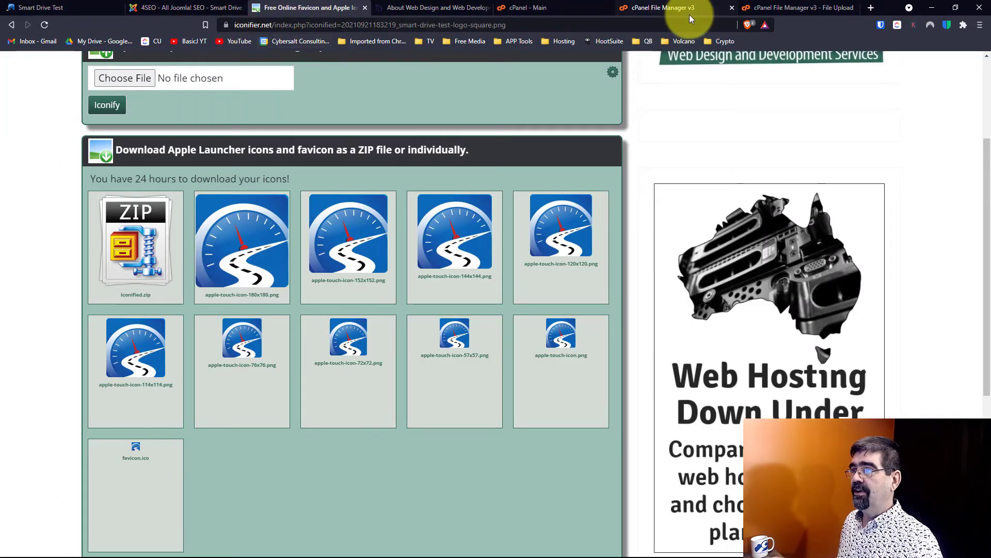
key("alt+Tab")
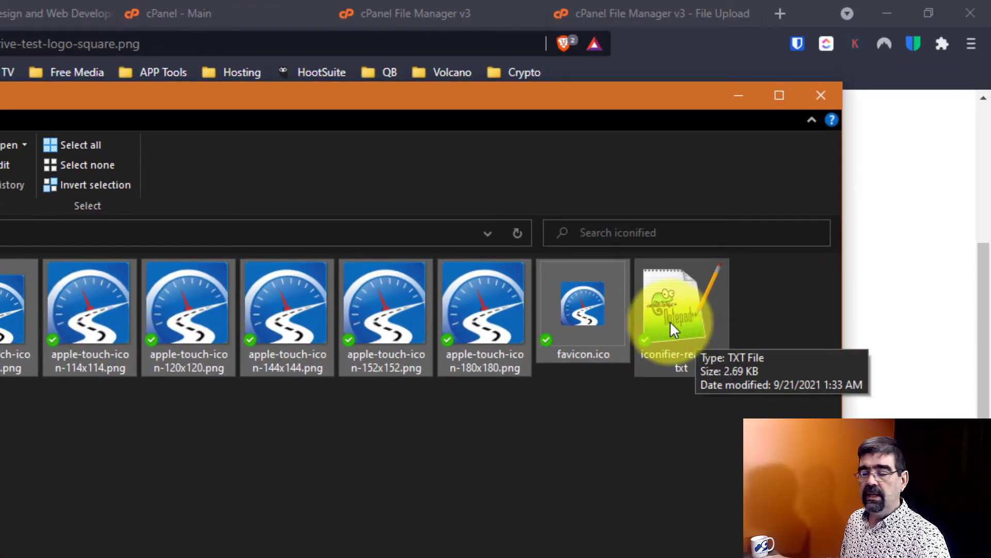
left_click(670, 323)
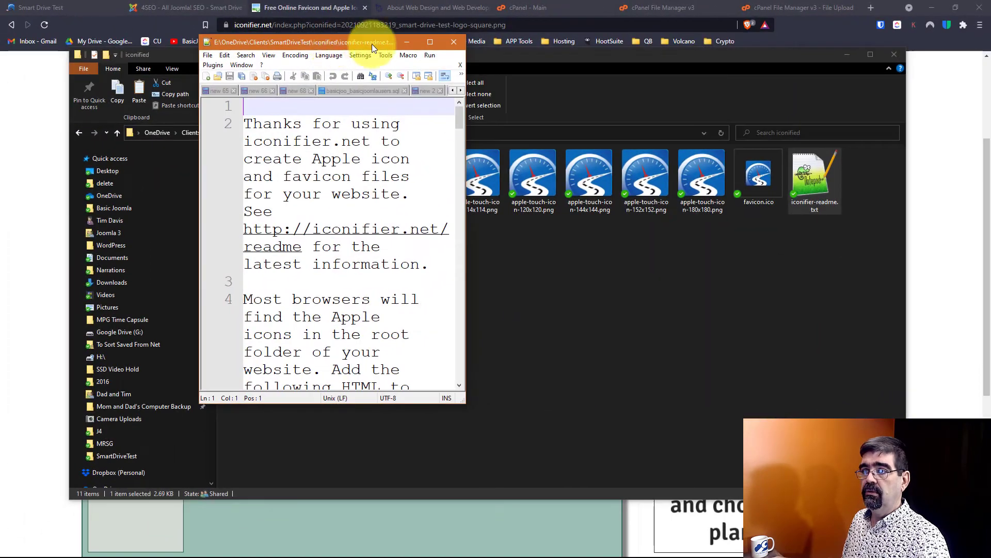
Read the readme's Joomla favicon instructions in a maximized Notepad++, then minimize the editor
left_click(432, 43)
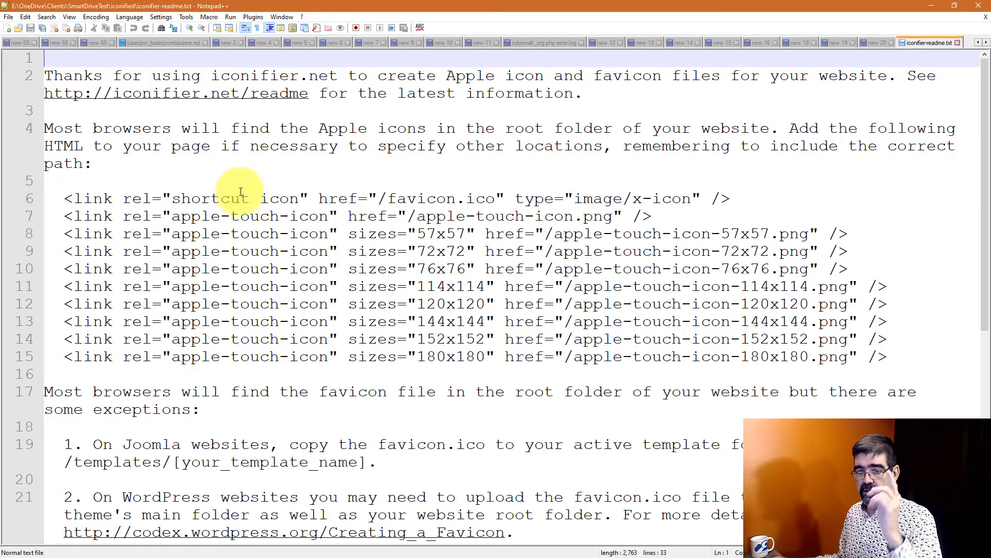
scroll(249, 191, "down", 3)
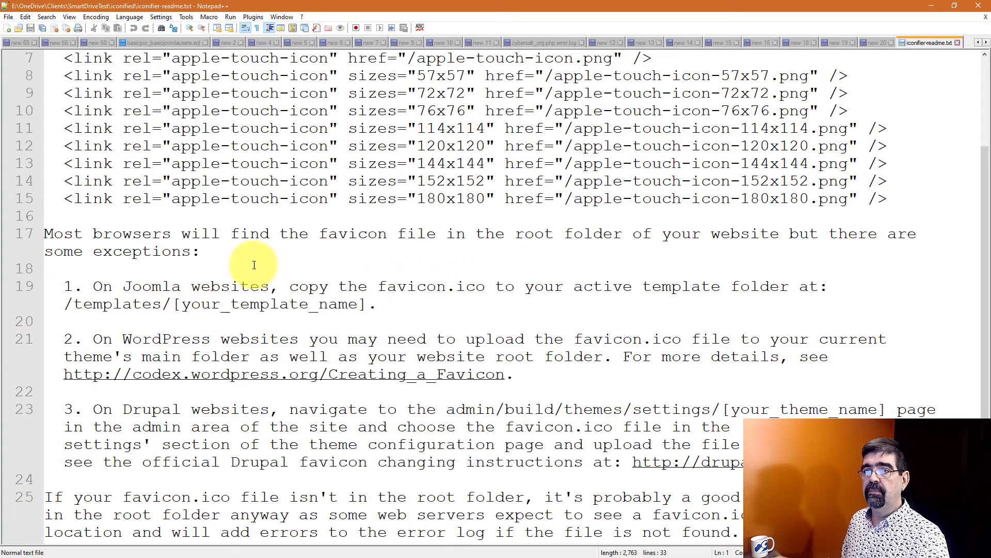
double_click(248, 5)
left_click(421, 7)
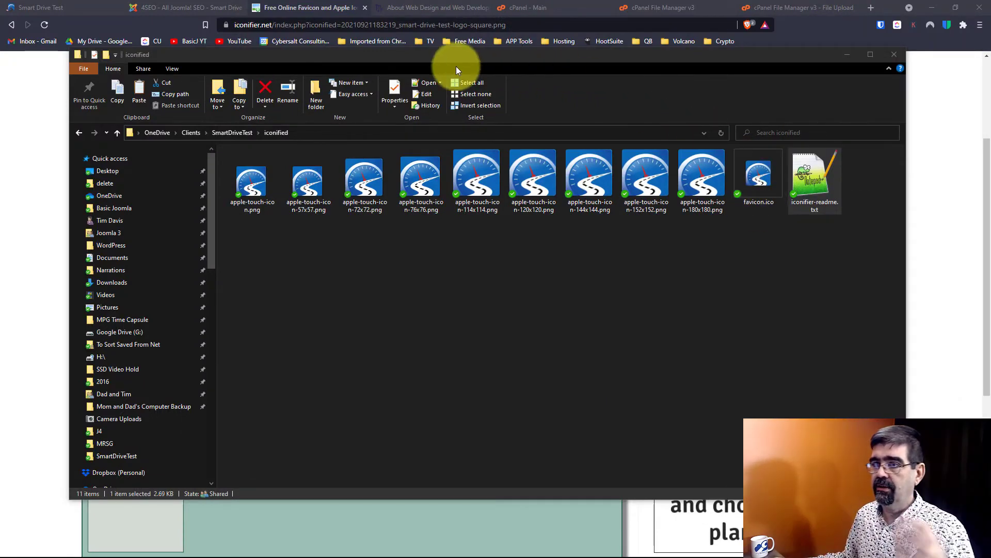
Move the Explorer window aside and open templates > astroid_template_one in File Manager
left_click(417, 60)
left_click_drag(416, 59, 990, 62)
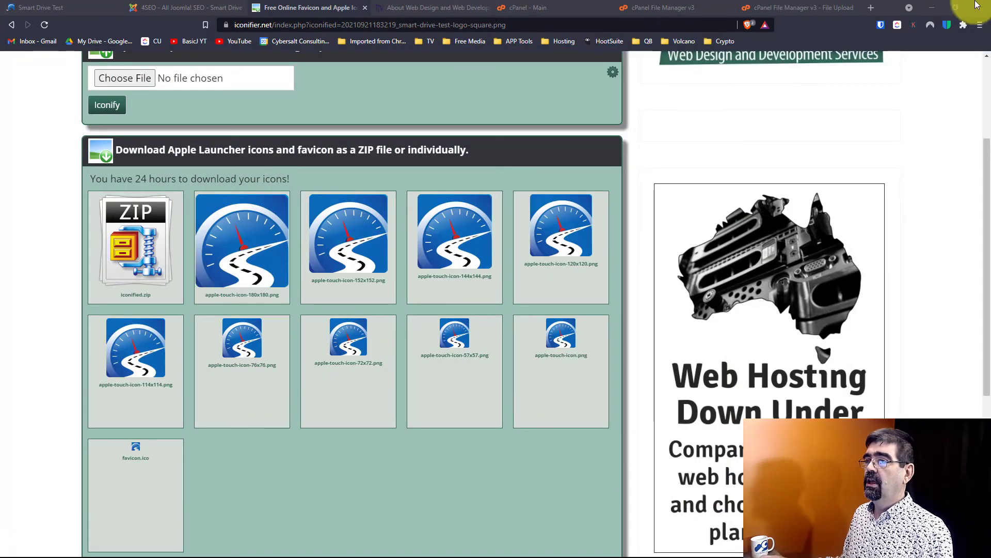
left_click(679, 9)
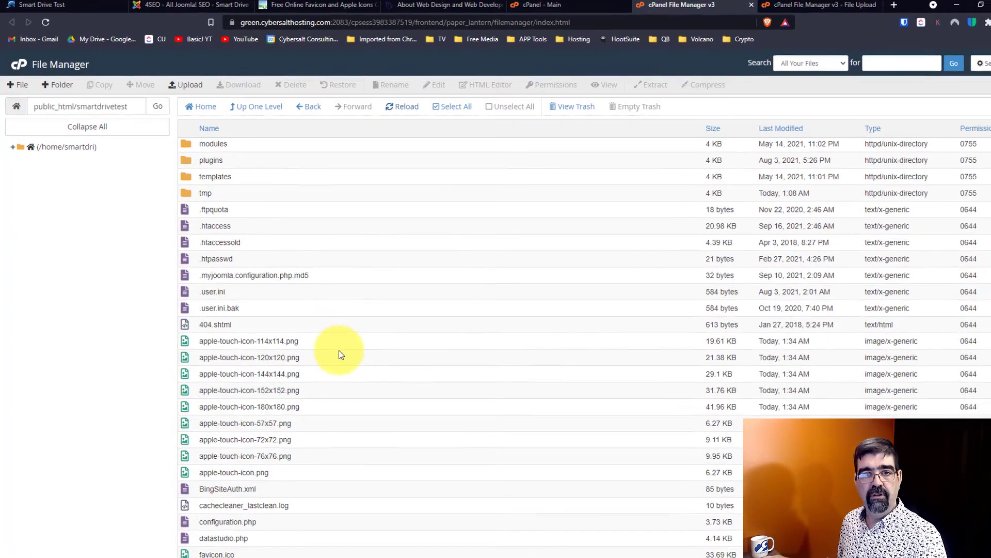
left_click(189, 178)
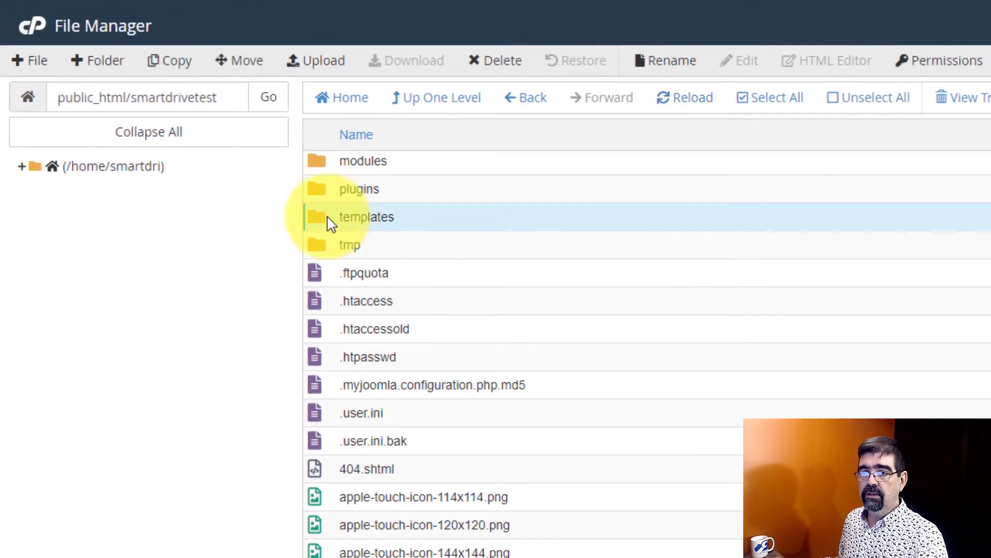
double_click(331, 223)
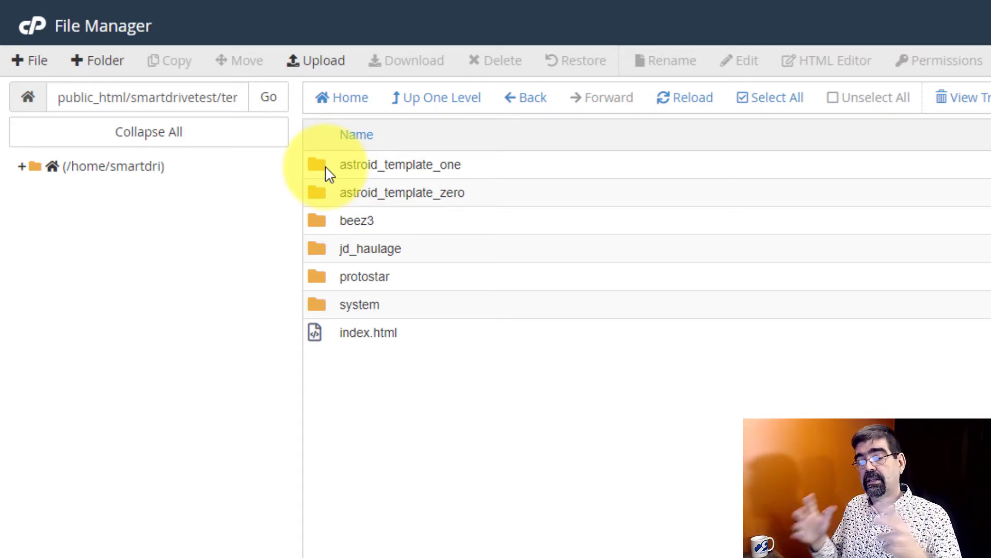
double_click(330, 174)
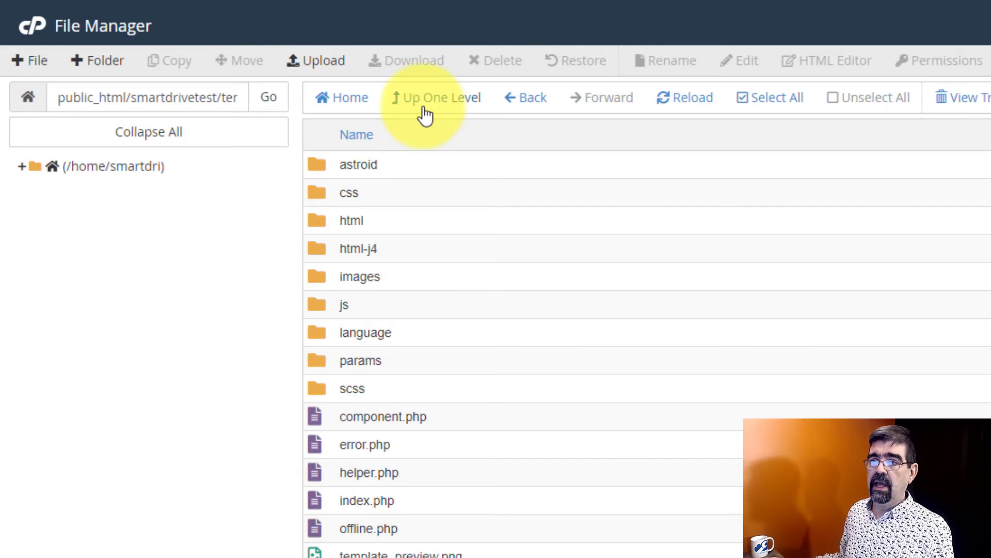
Upload favicon.ico into astroid_template_one by dropping it from Explorer onto the Upload page
left_click(329, 71)
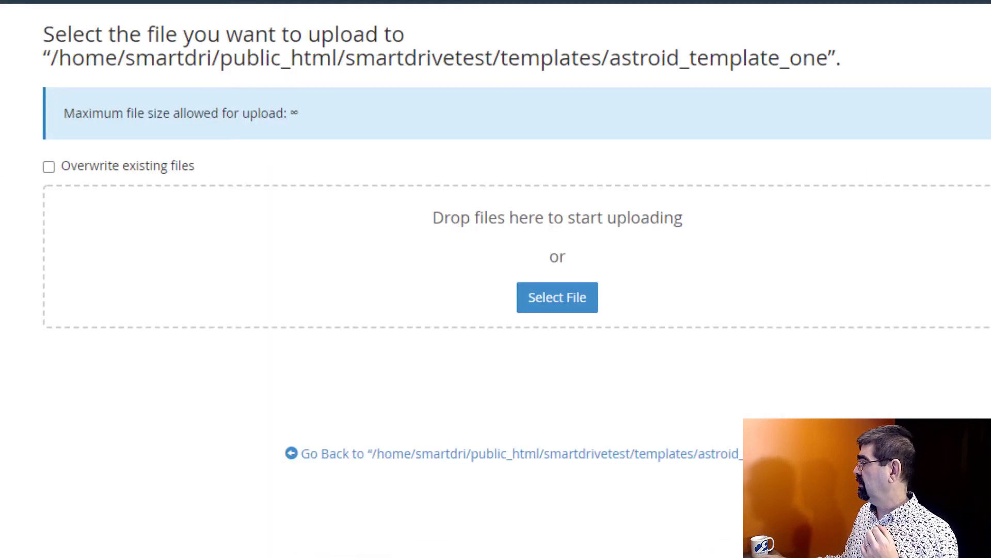
left_click_drag(990, 256, 416, 275)
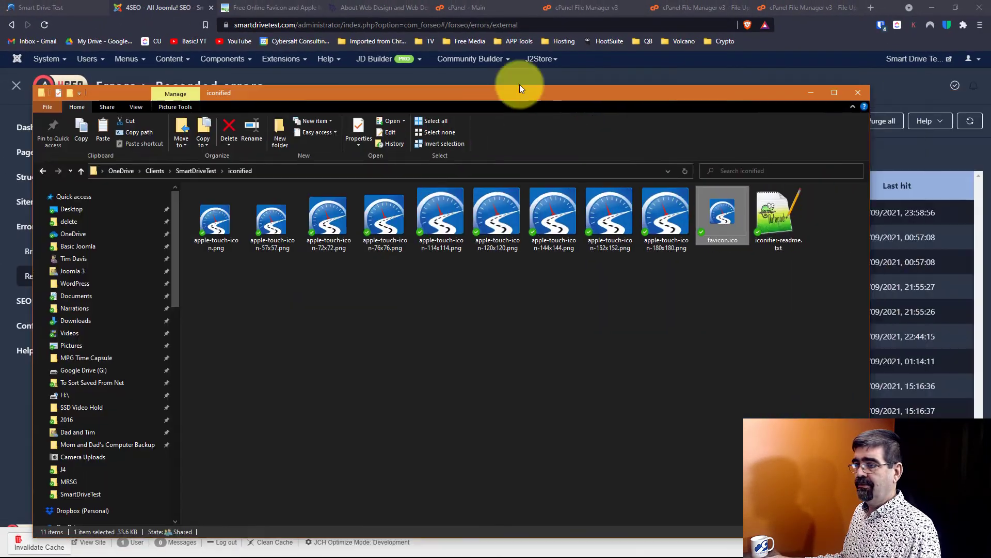
Bring the iconified folder window back over 4SEO and select apple-touch-icon.png
left_click_drag(519, 85, 638, 70)
left_click(311, 217)
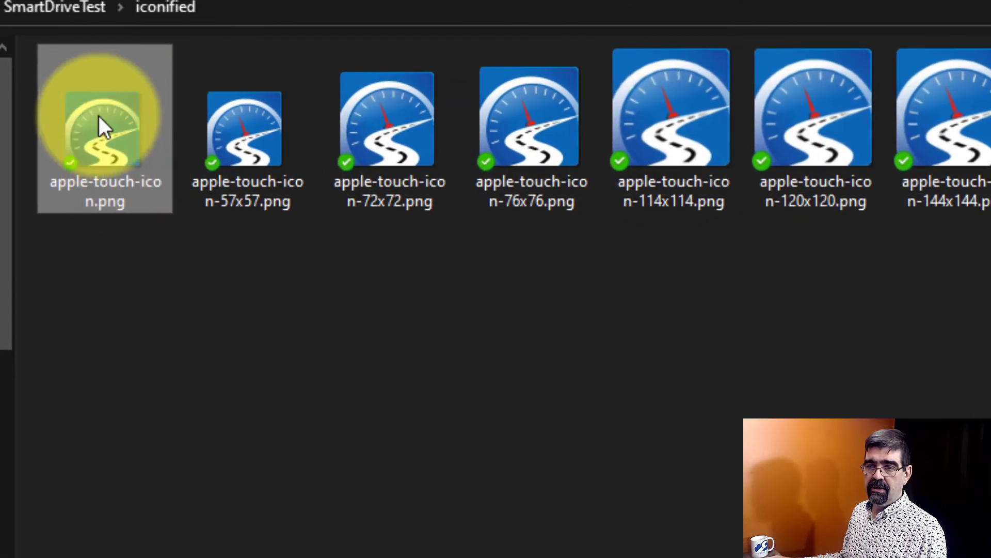
Rename apple-touch-icon.png to apple-touch-icon-precomposed.png, removing the stray comma typo
left_click(91, 181)
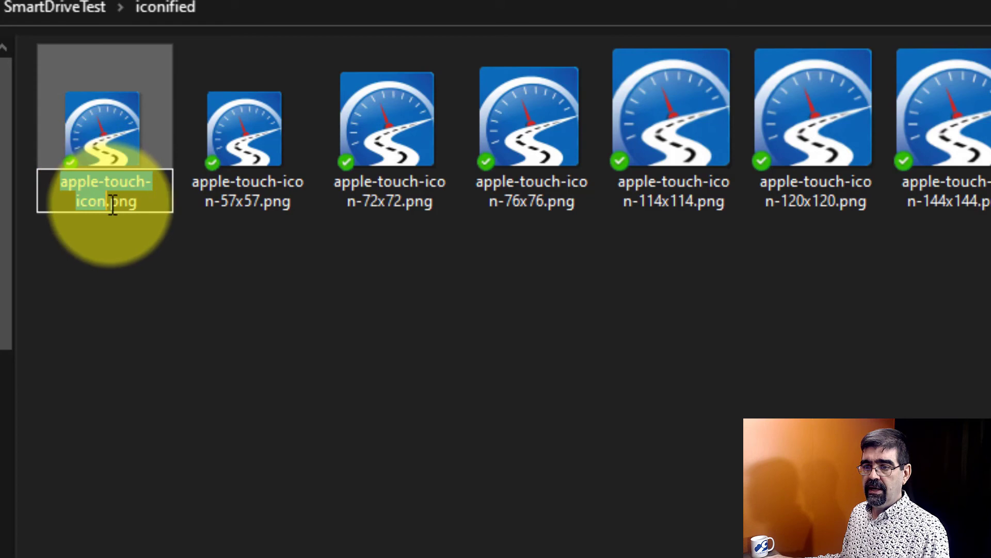
type("-")
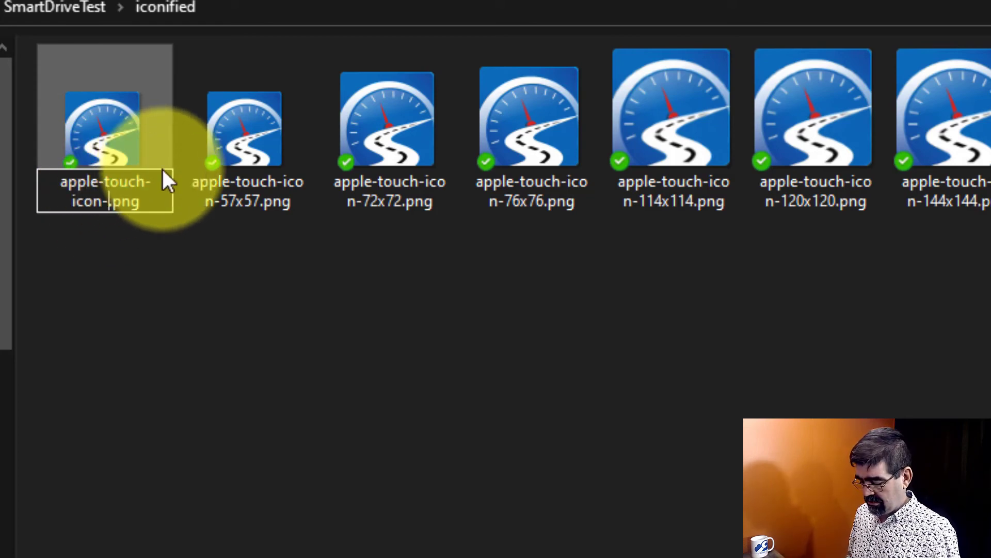
type("preco,mposed")
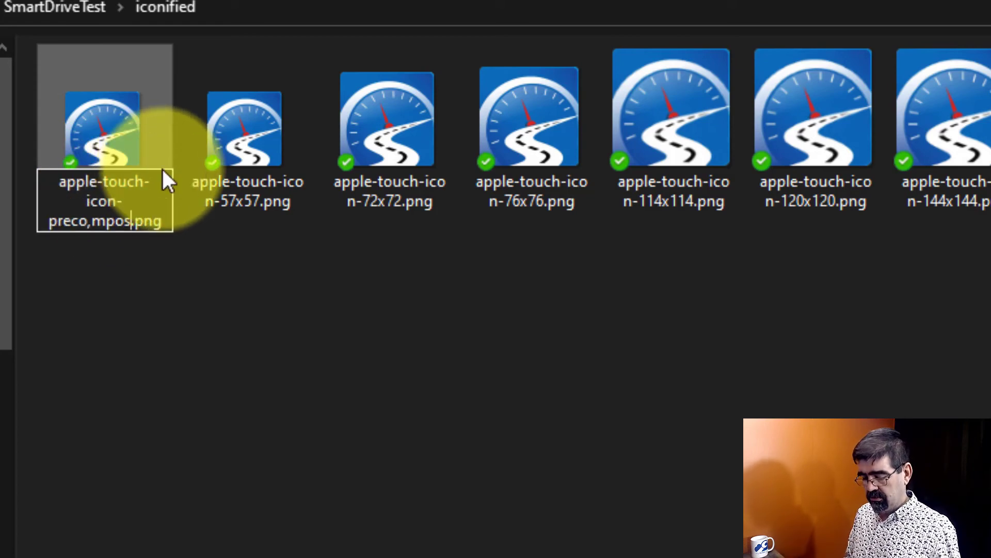
key("Left")
key("Left")
key("Left")
key("Left")
key("Left")
key("Left")
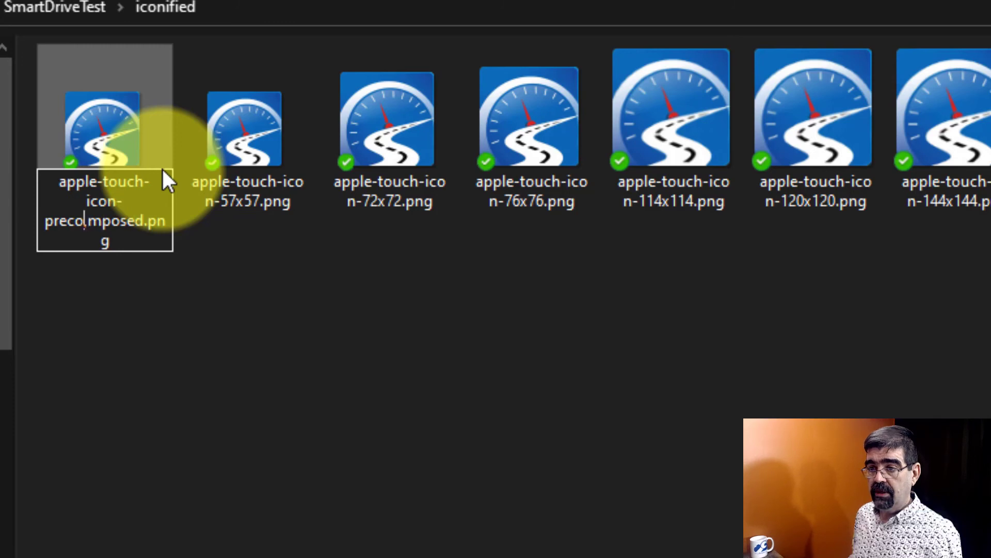
key("BackSpace")
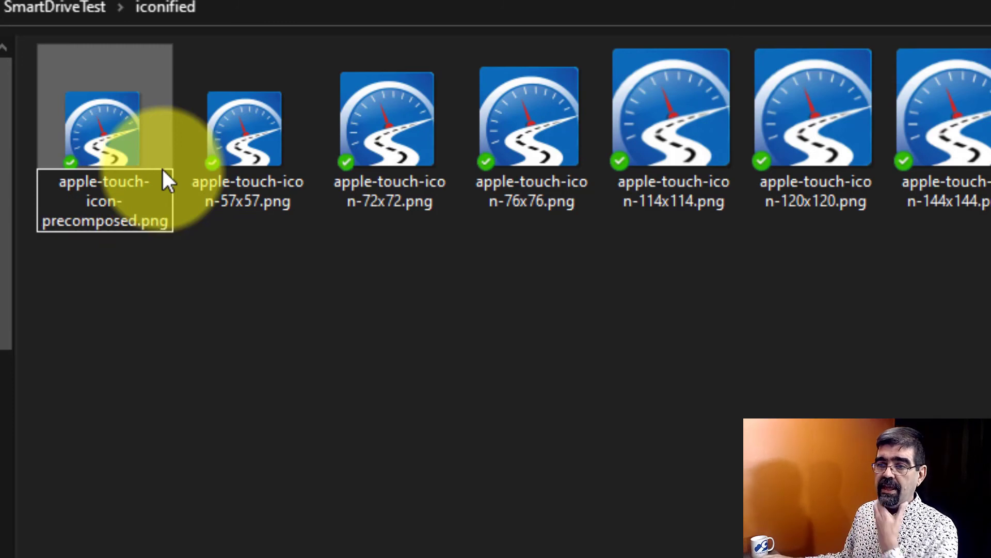
key("Return")
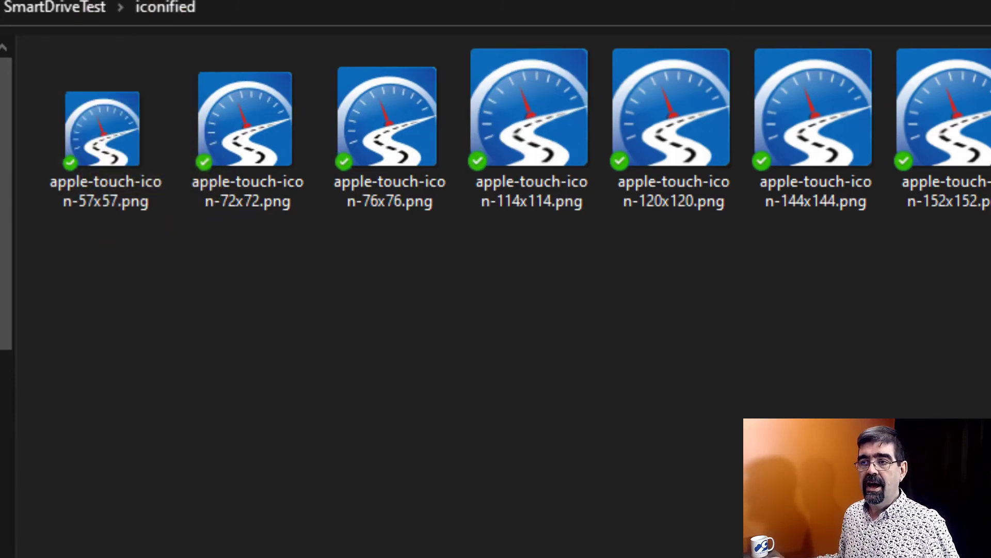